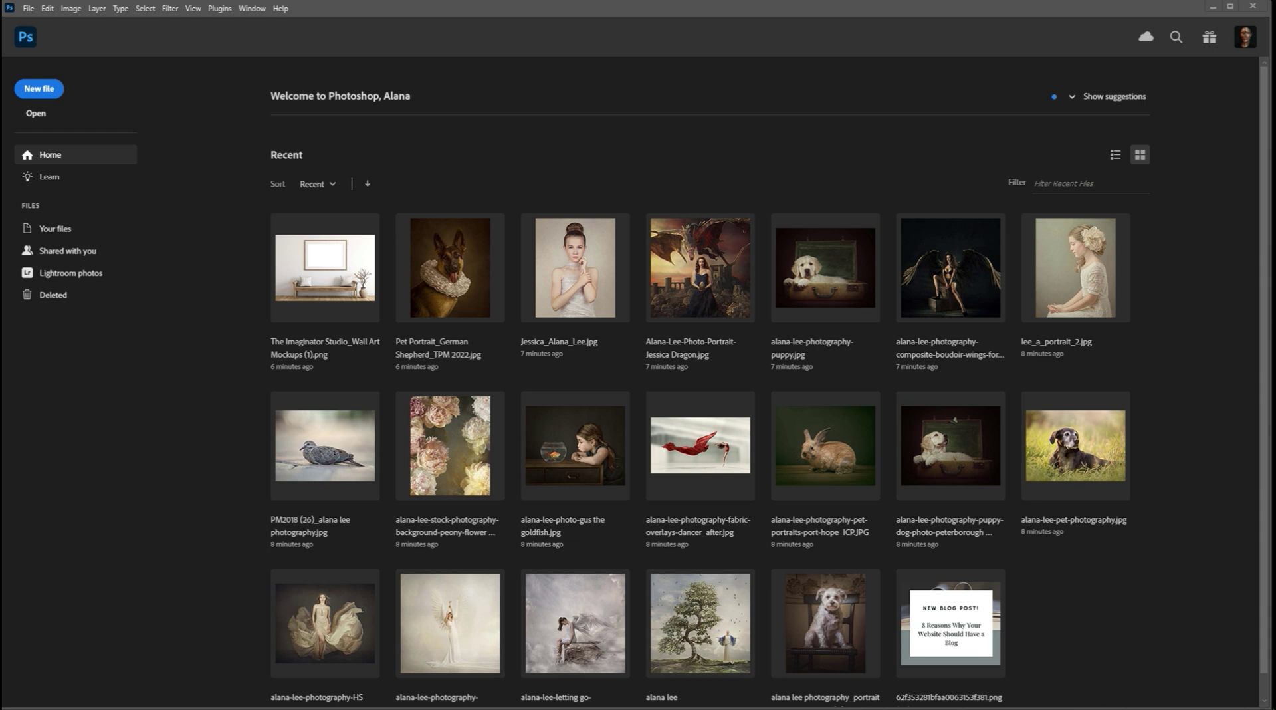
Open the File menu from the Photoshop home screen.
click(28, 9)
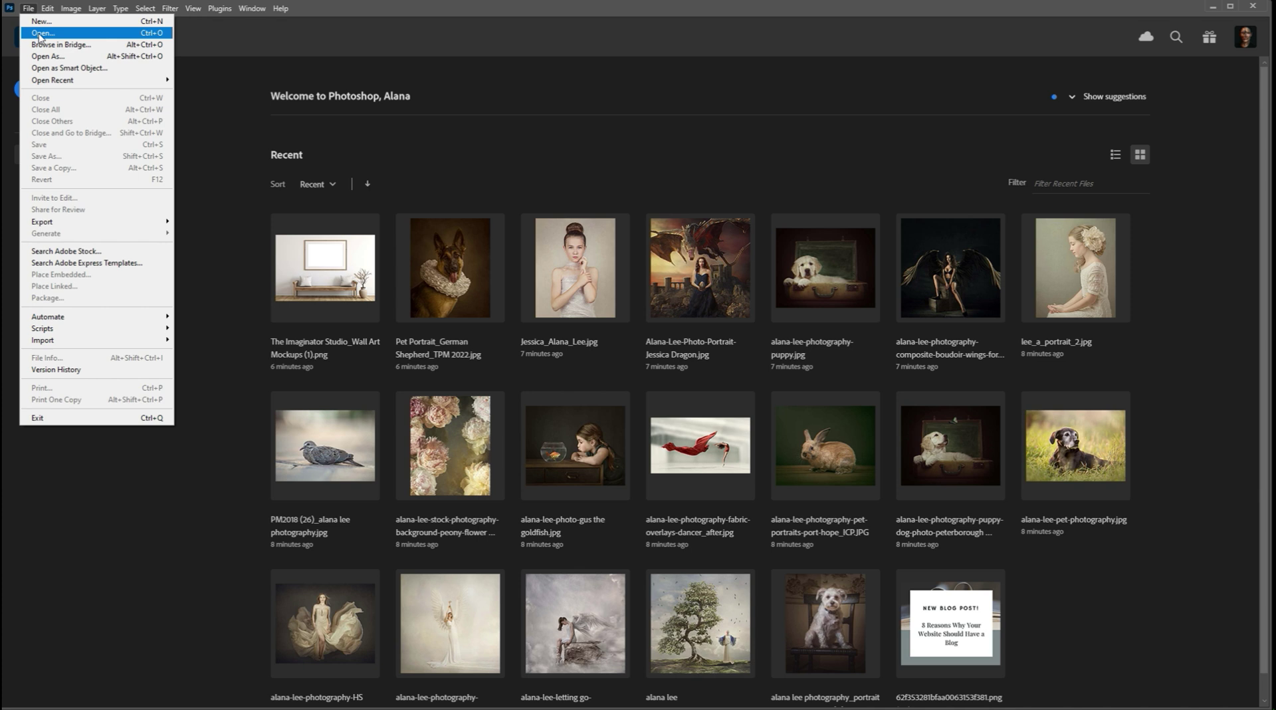
Open Mockups (1).png from the Wall Art Mockups folder, browsing with Extra large icons.
click(39, 33)
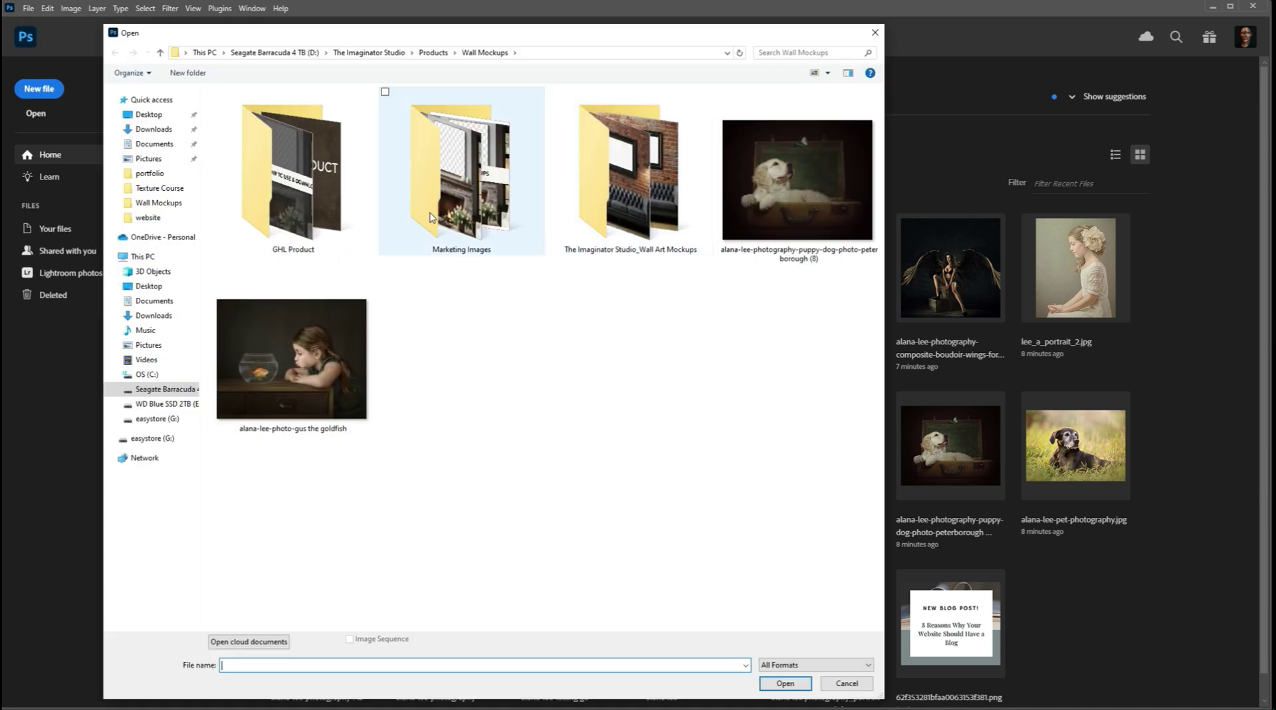
double_click(631, 199)
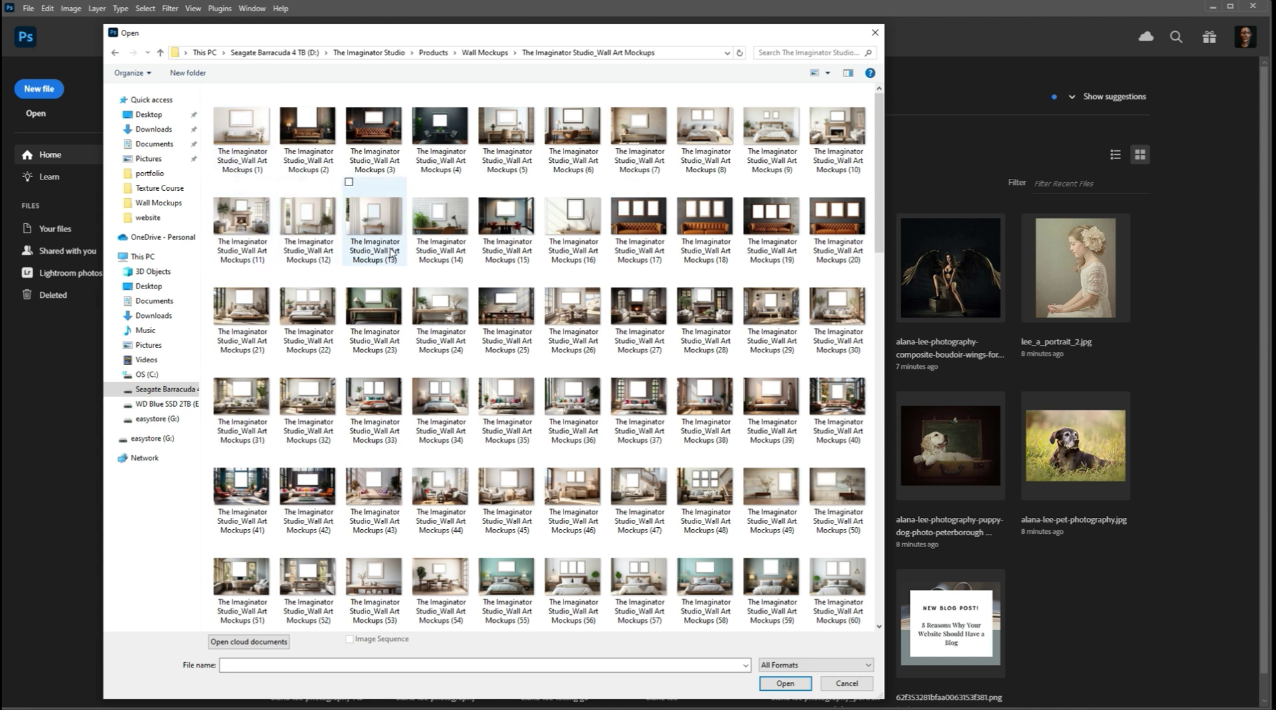
scroll(534, 280, down, 5)
scroll(535, 281, down, 5)
scroll(535, 280, down, 5)
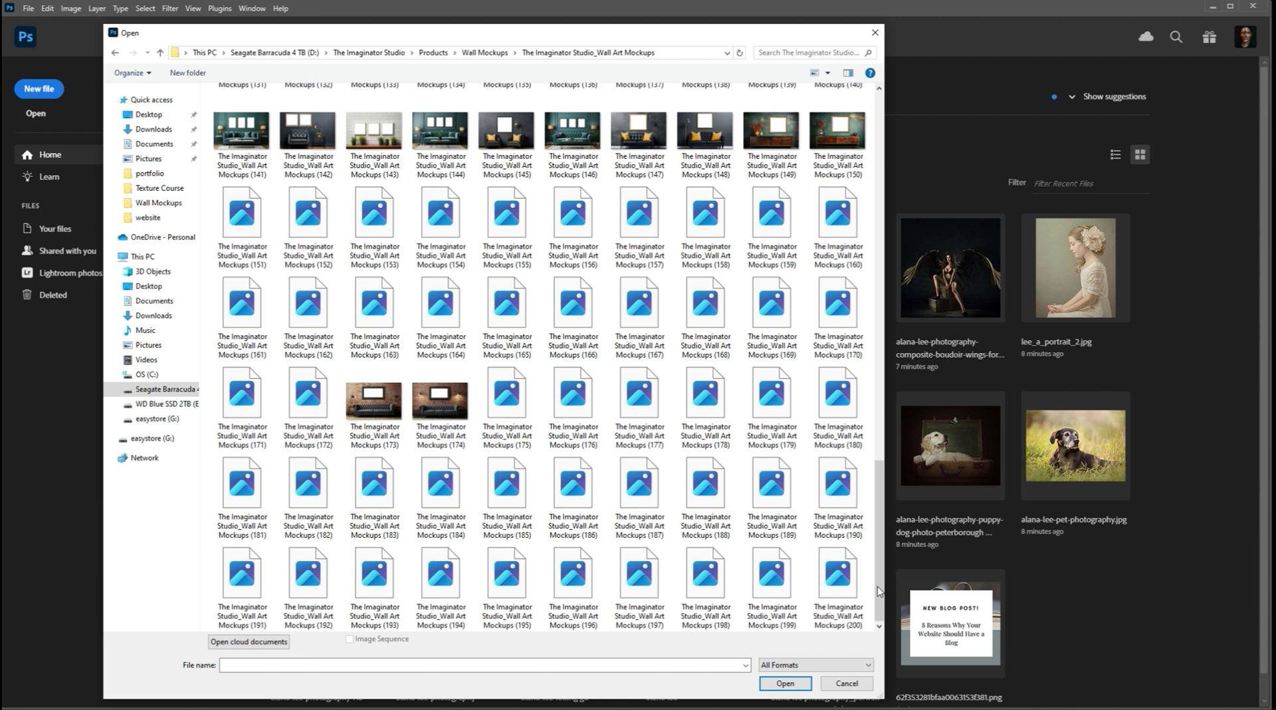
drag(879, 591, 866, 220)
click(827, 75)
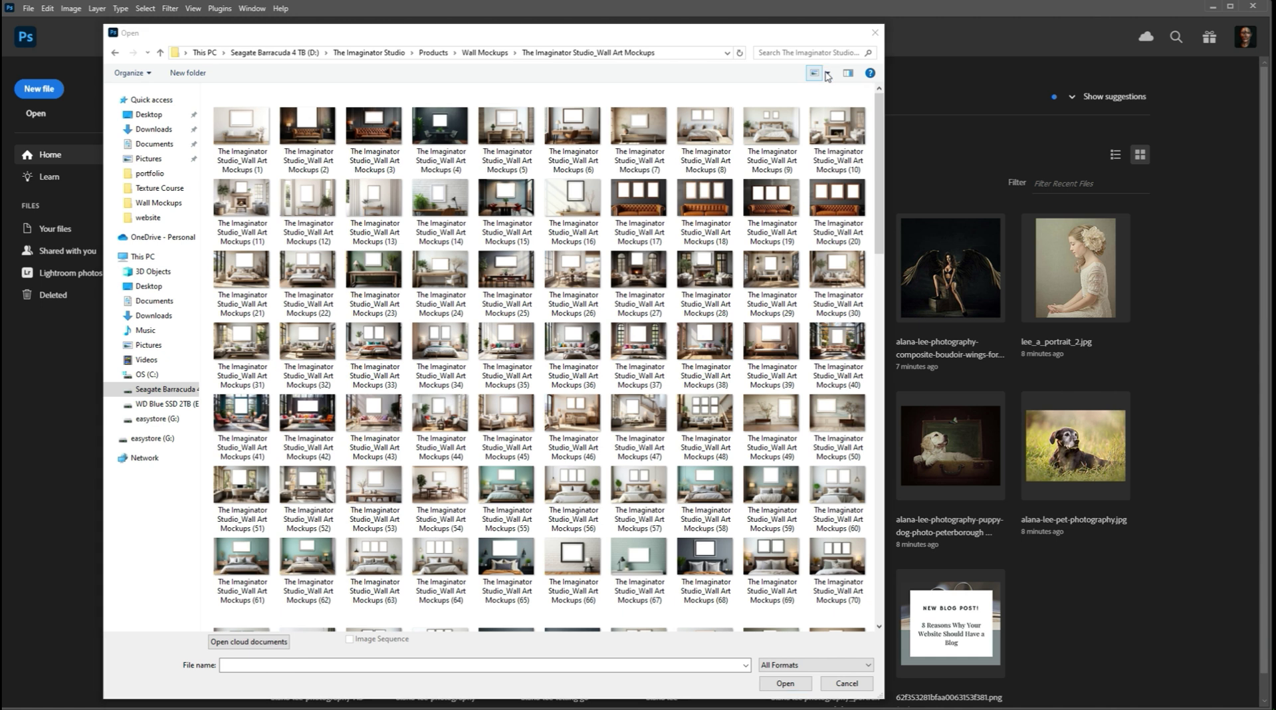
click(849, 47)
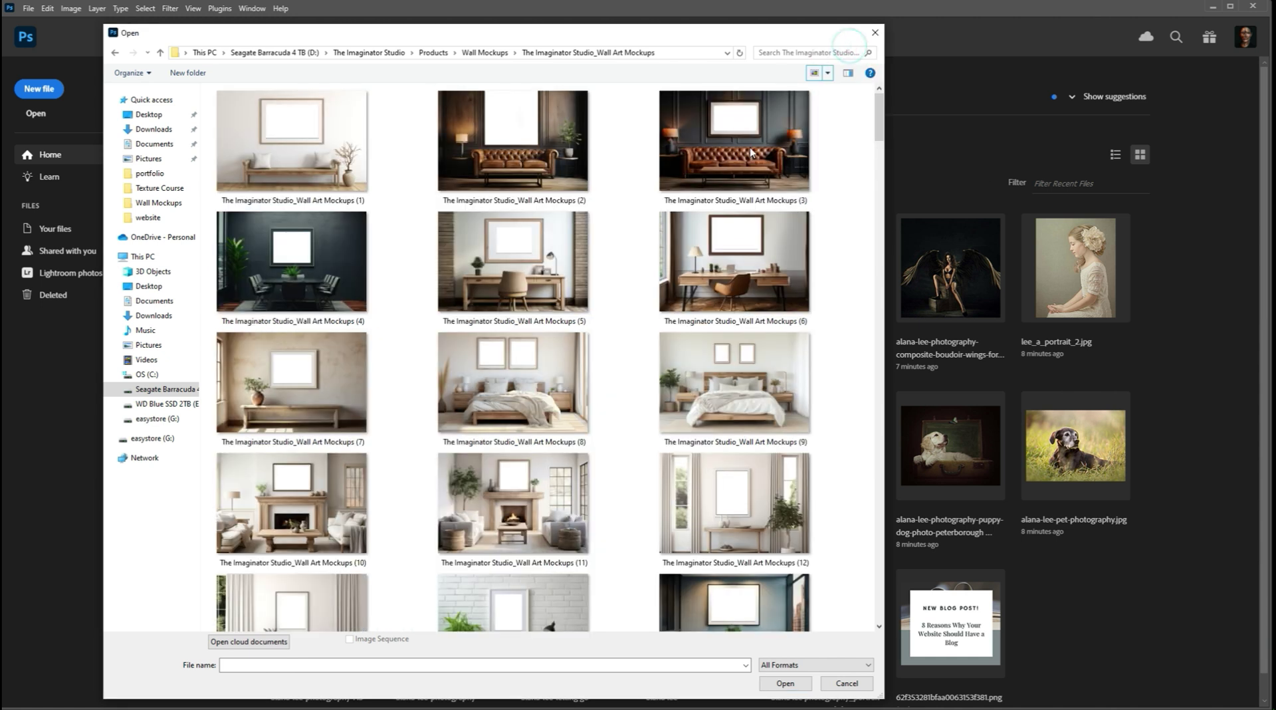
mouse_move(291, 139)
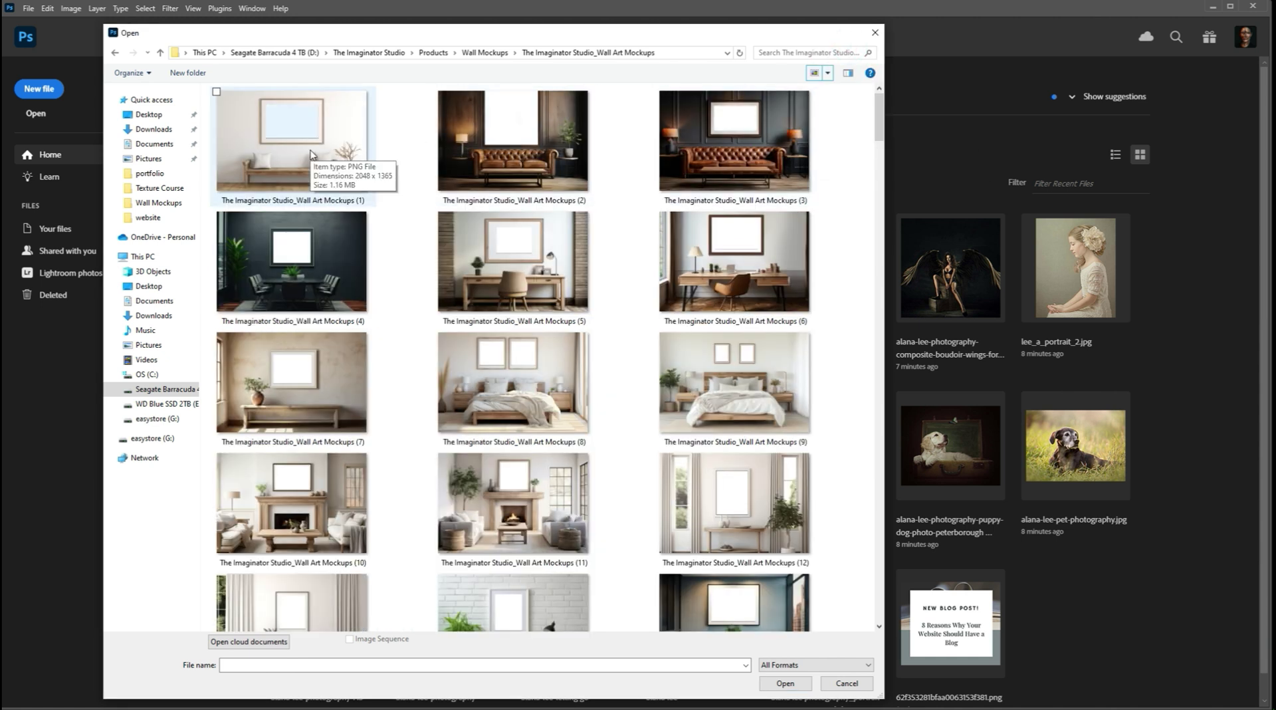
double_click(310, 155)
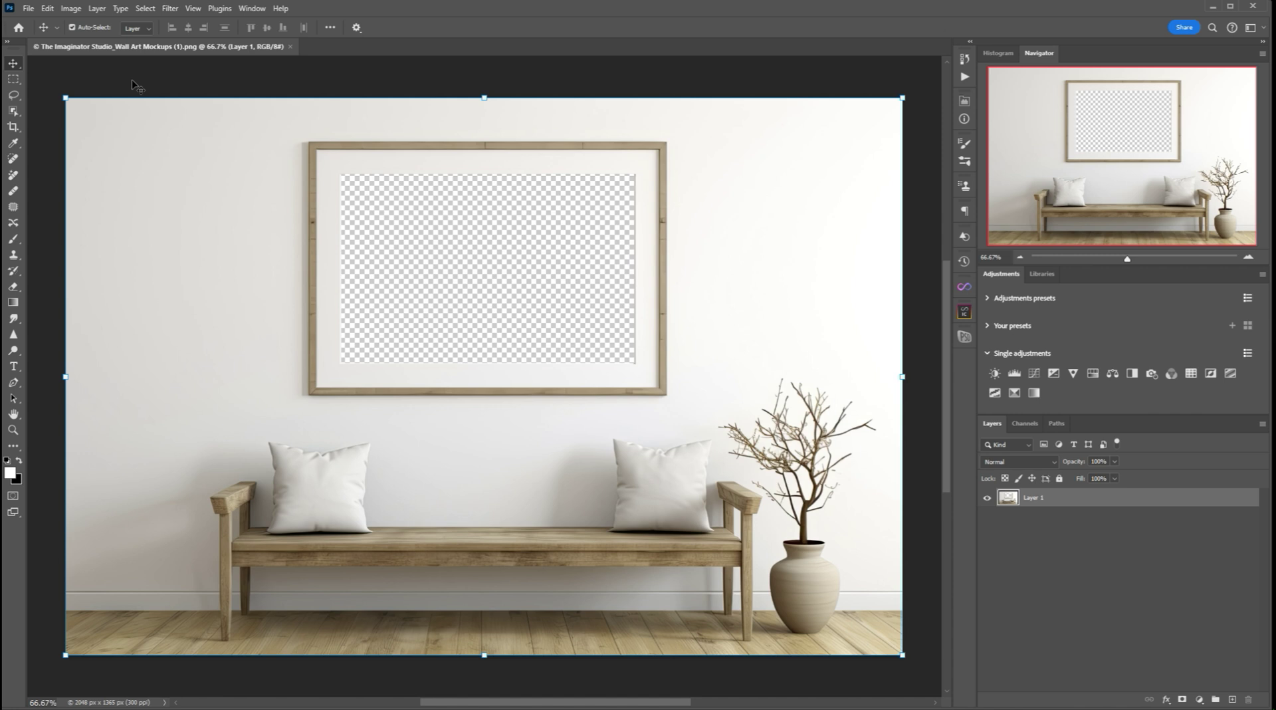
Place Embedded the puppy-in-suitcase photo from the Wall Mockups folder.
click(30, 10)
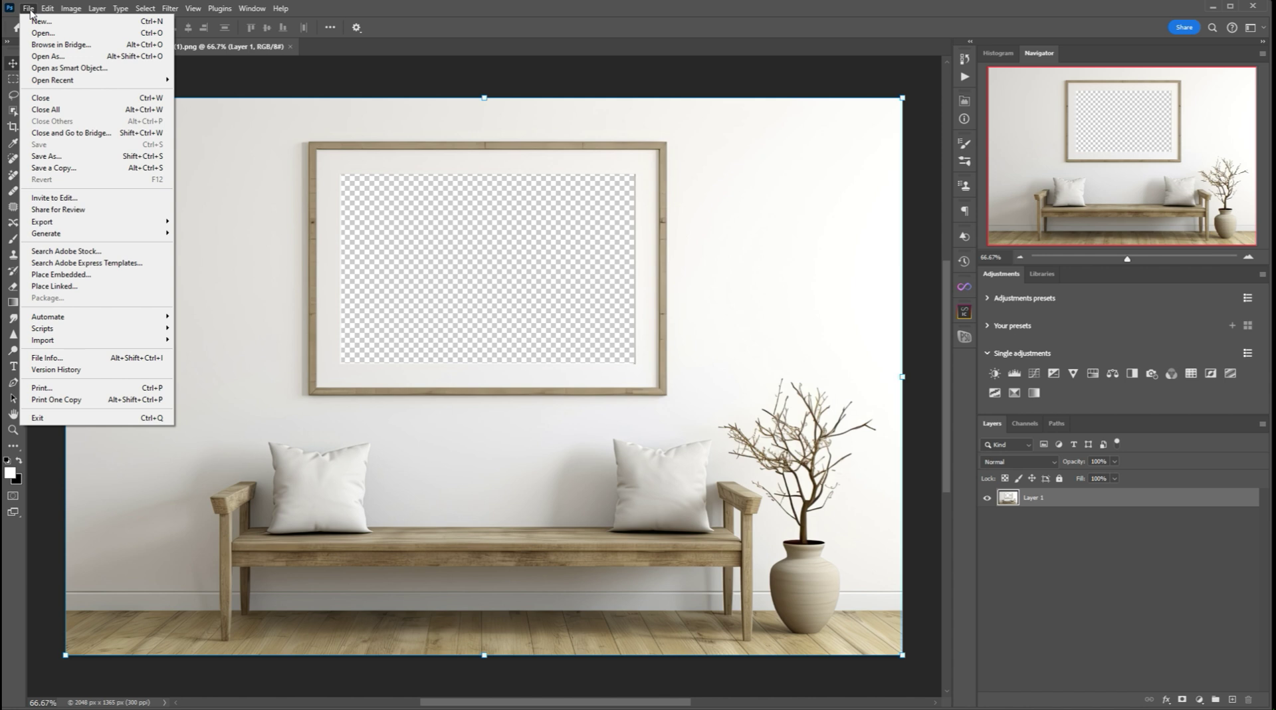
click(70, 276)
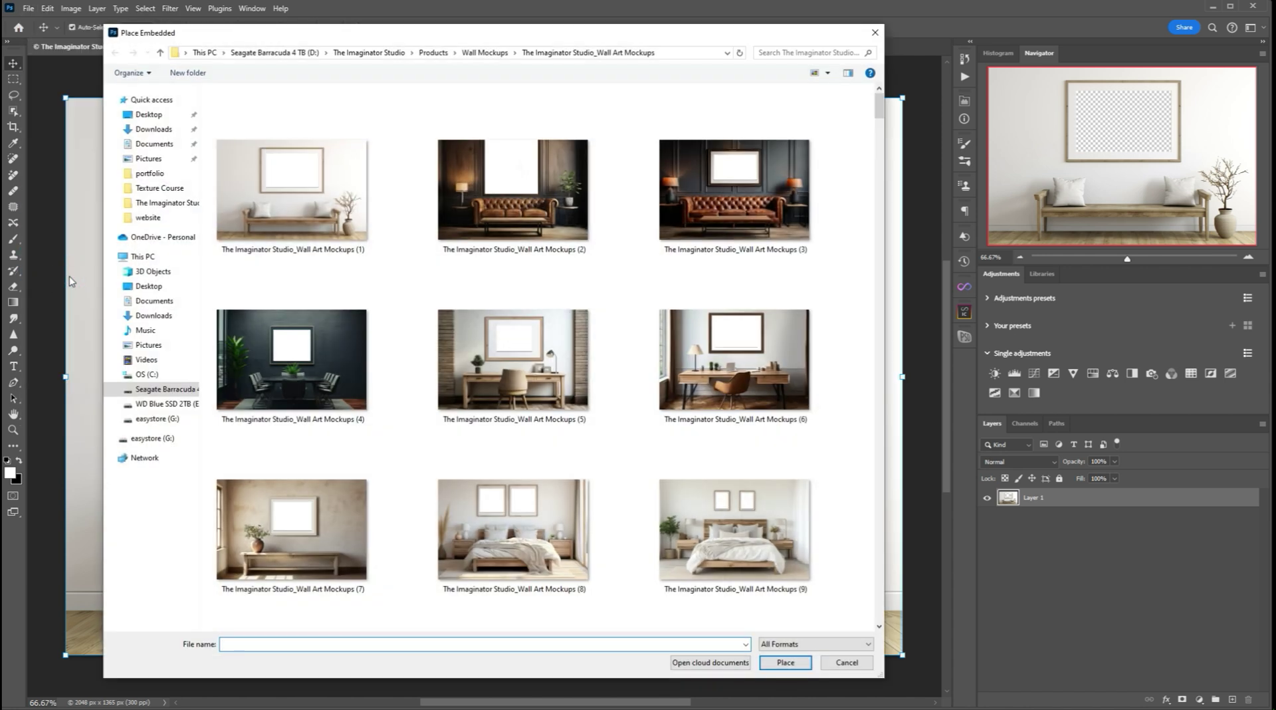
click(160, 52)
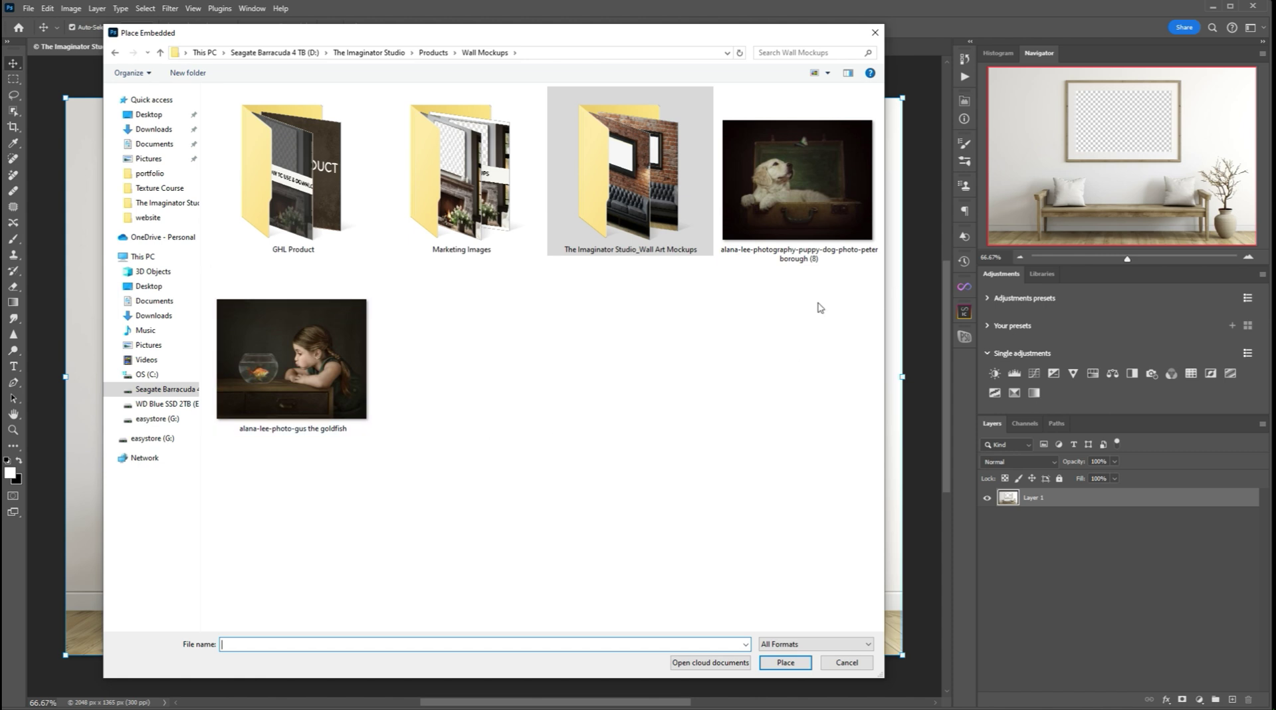
mouse_move(797, 185)
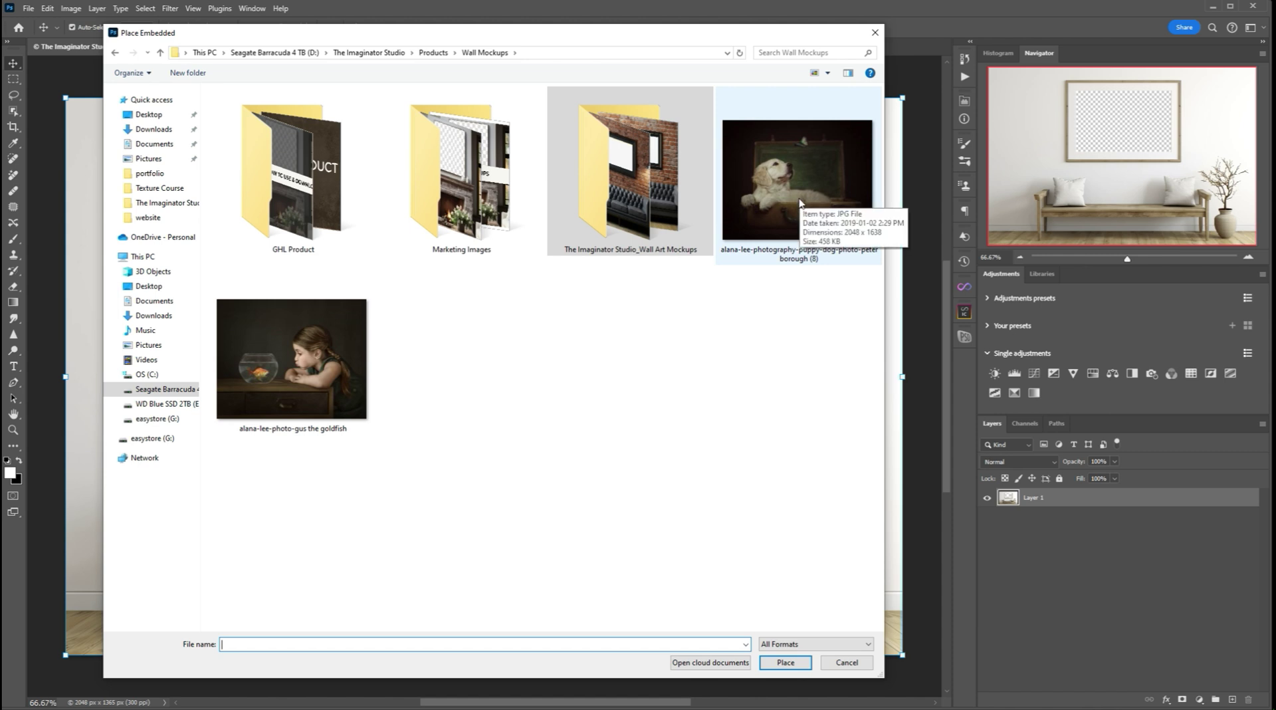
double_click(800, 206)
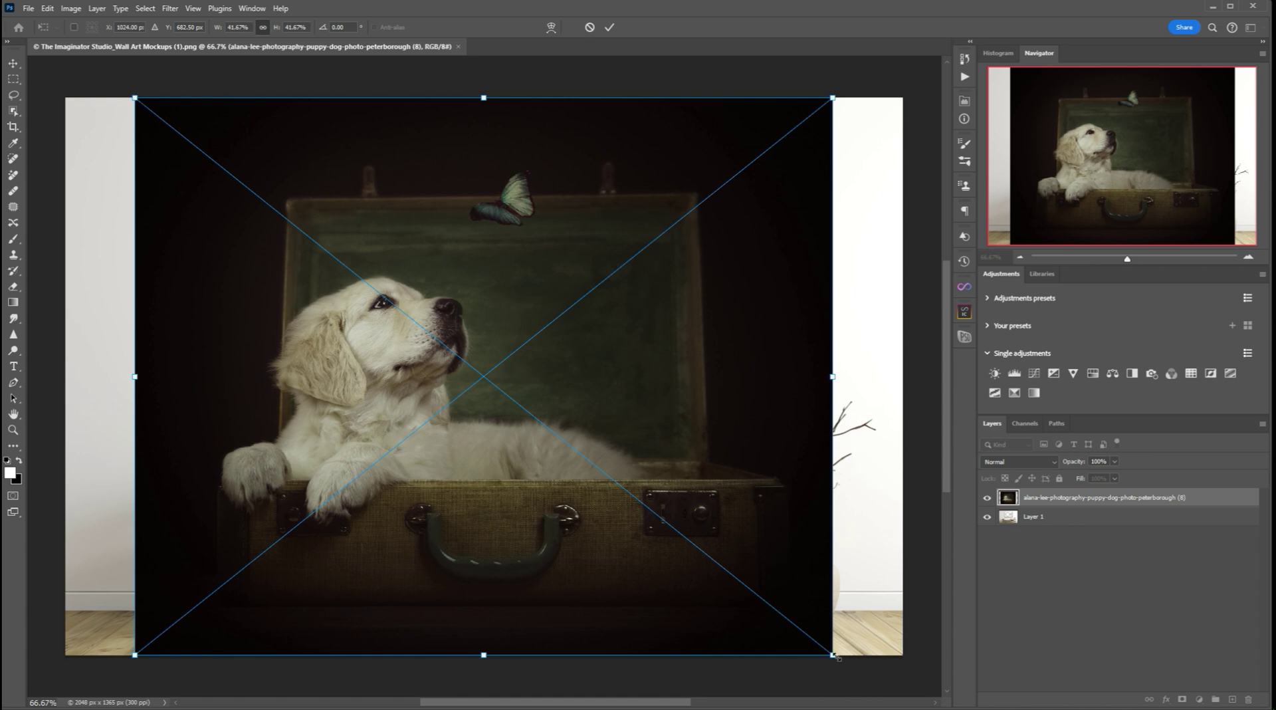
Scale the puppy photo down to the frame's size, move it over the wall frame, and commit.
drag(836, 657, 417, 362)
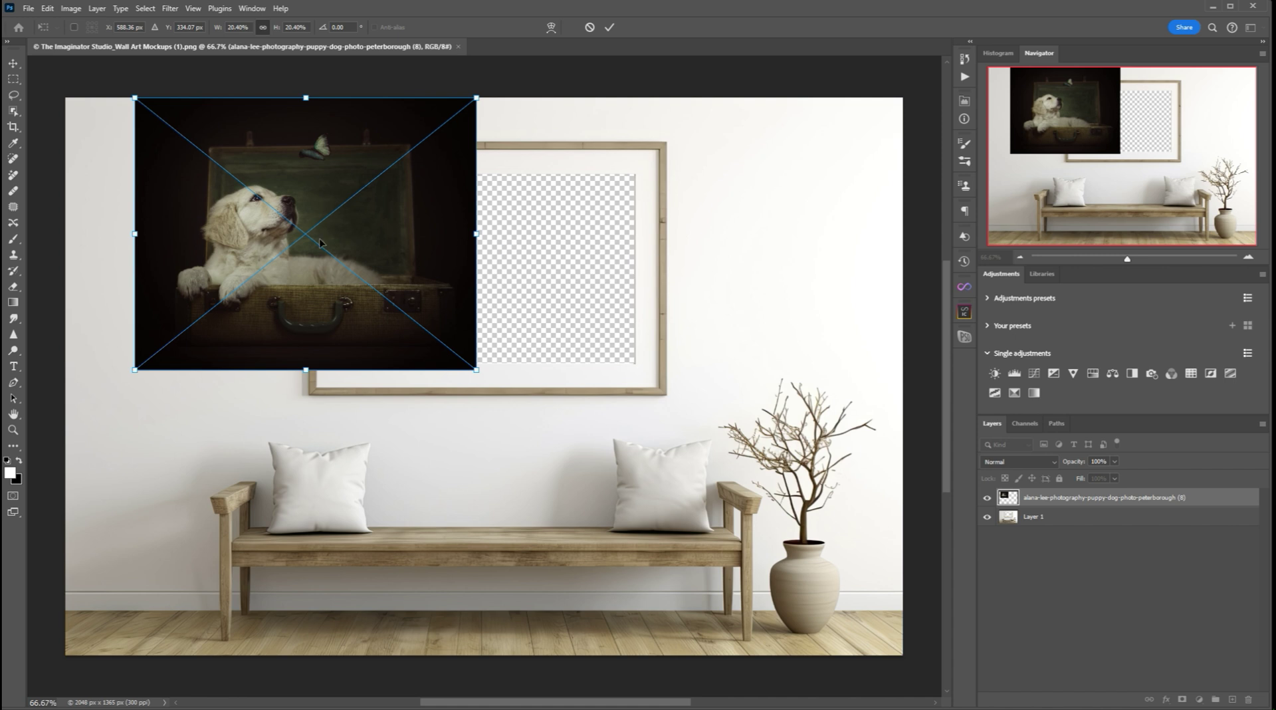
drag(313, 245, 510, 255)
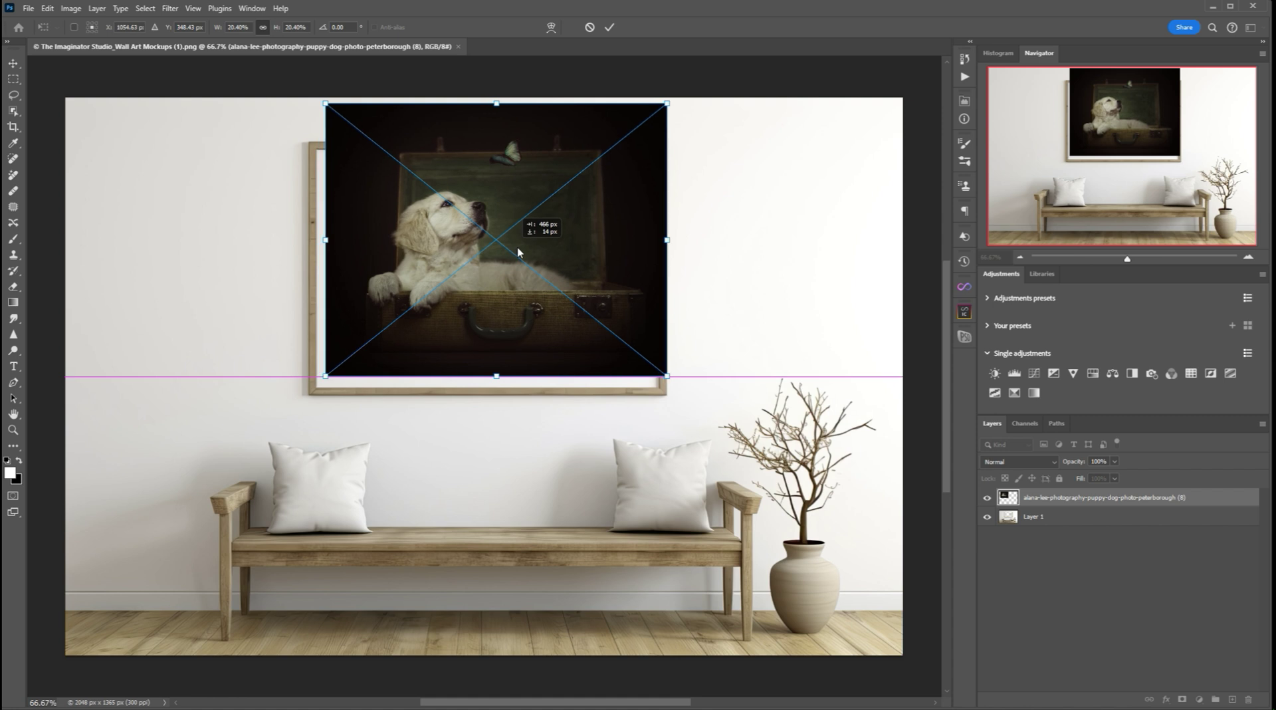
drag(510, 258, 520, 246)
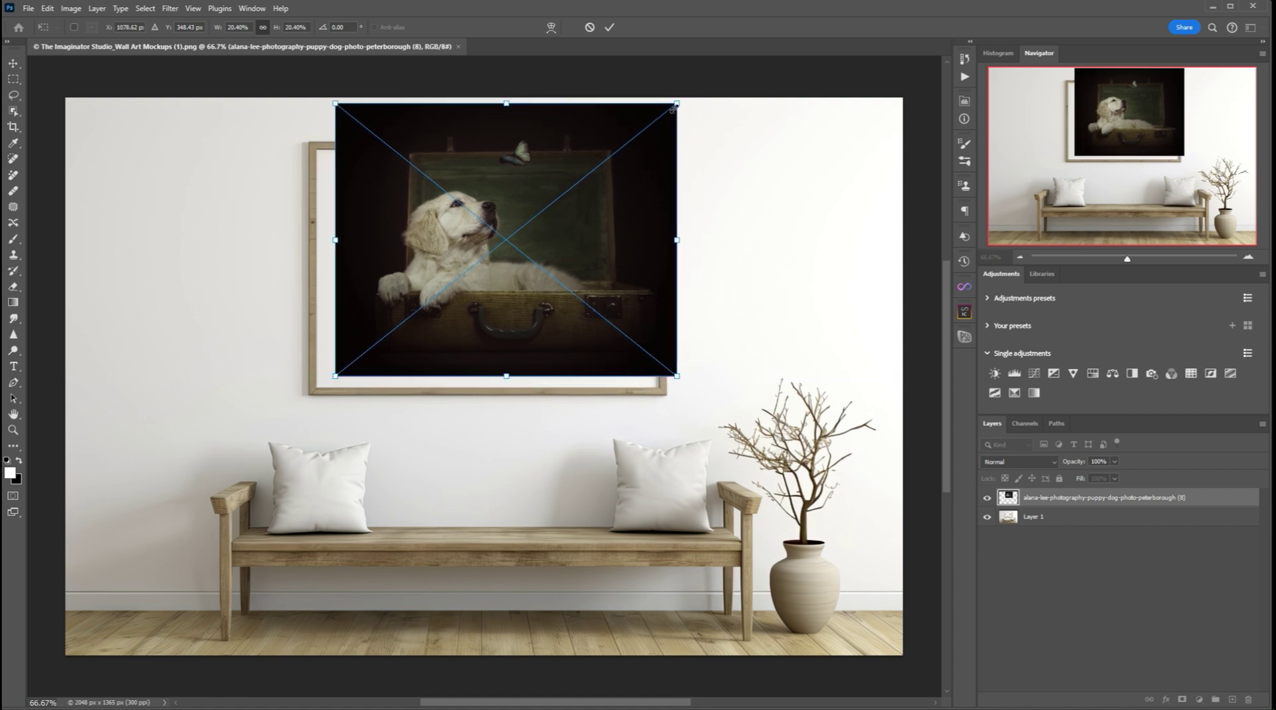
mouse_move(676, 104)
mouse_down()
mouse_move(618, 154)
mouse_move(649, 156)
mouse_up()
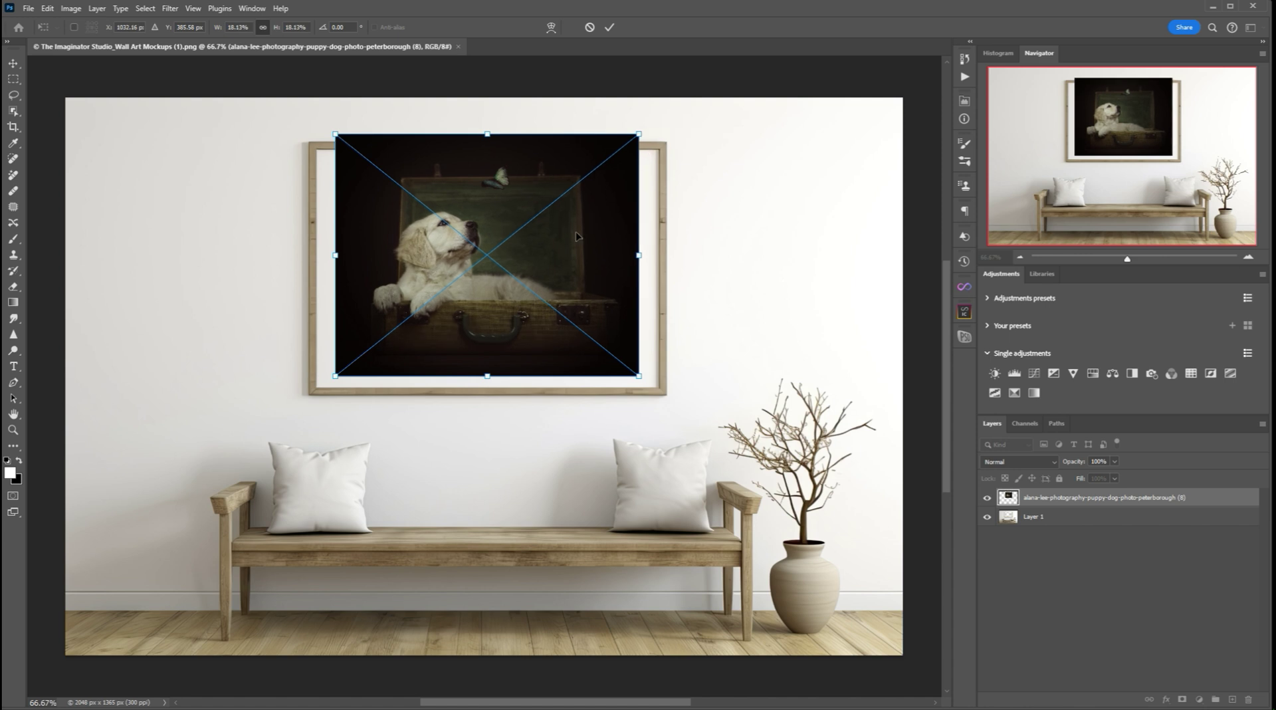
drag(568, 261, 576, 253)
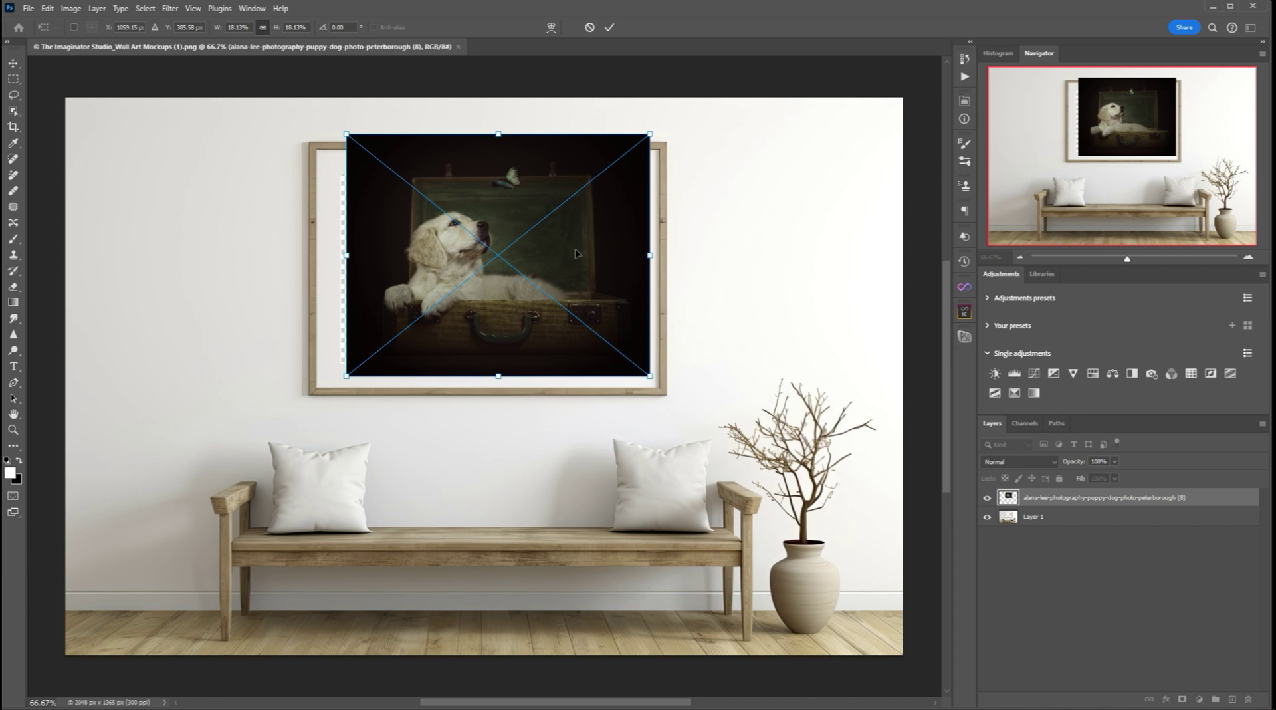
key(Return)
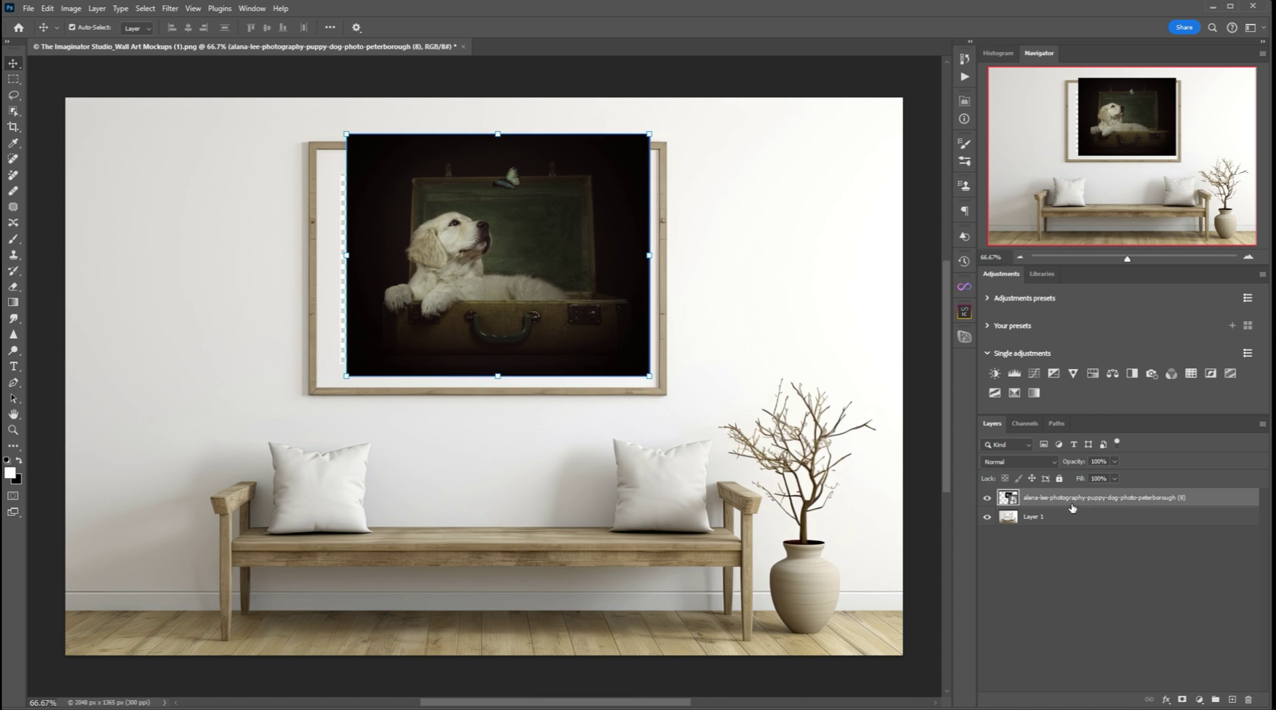
Move the puppy photo layer below Layer 1 in the Layers panel, then select Layer 1.
click(1016, 520)
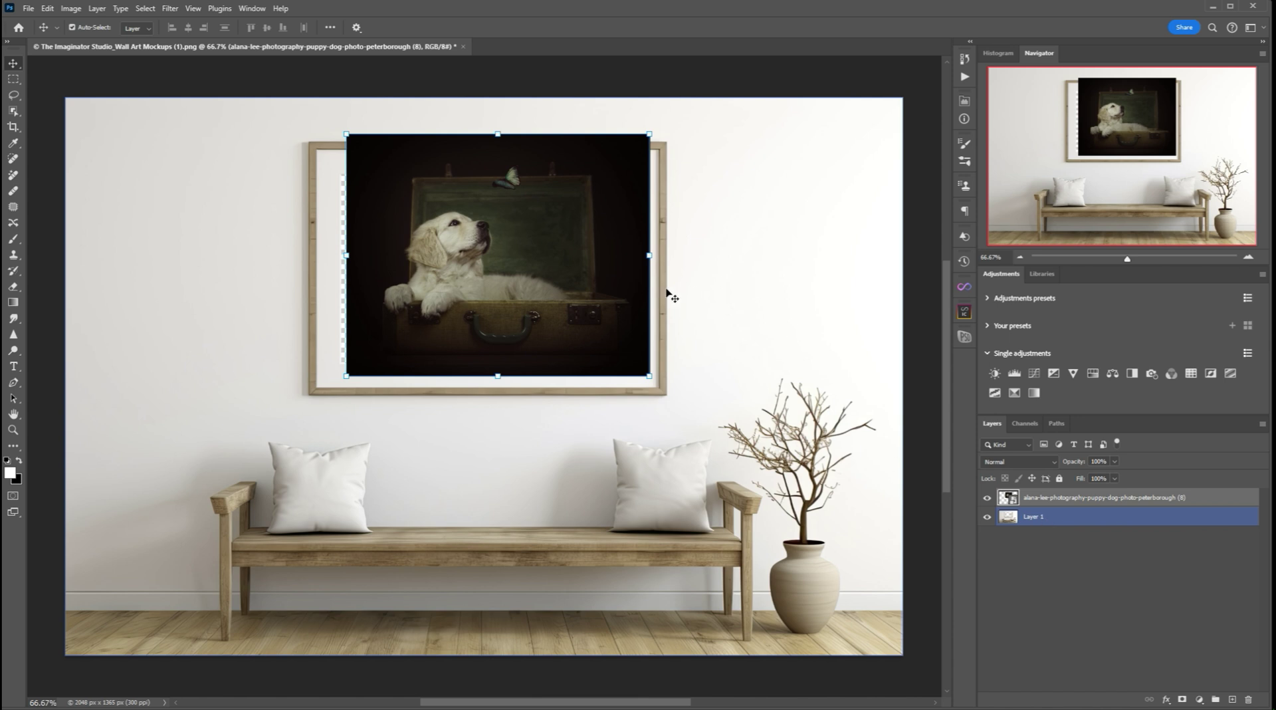
click(618, 273)
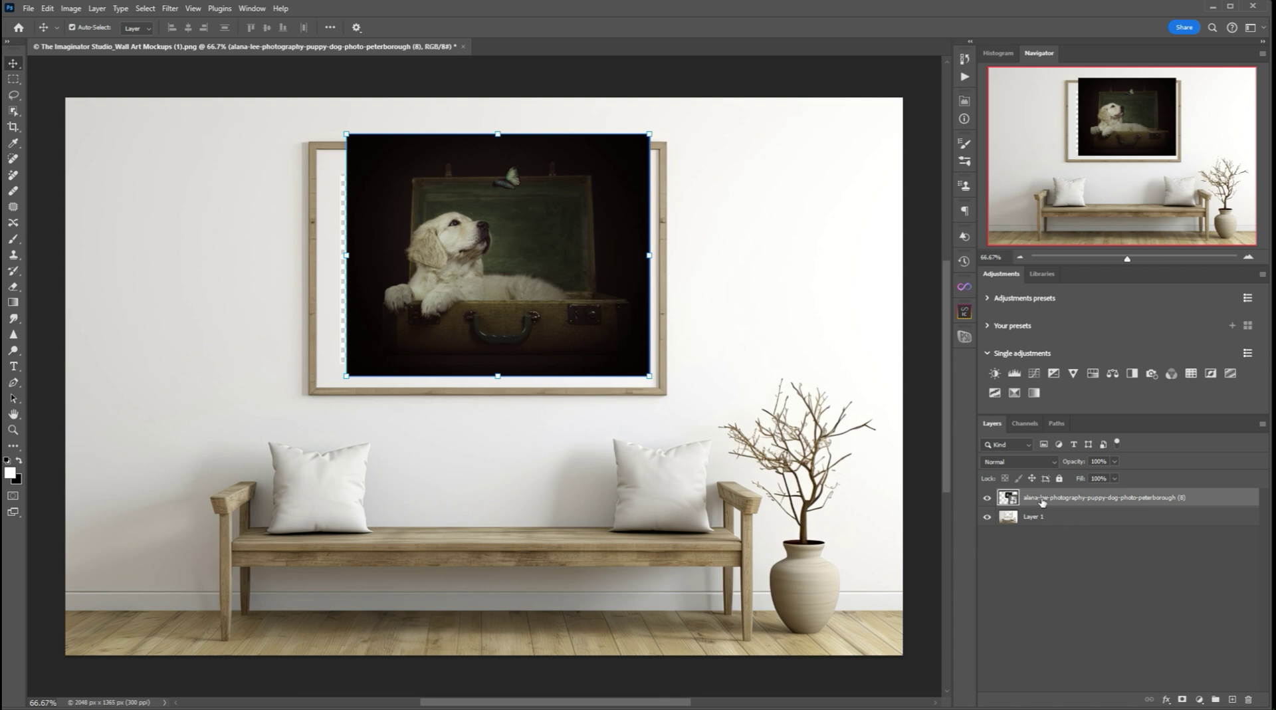
drag(1042, 502, 1039, 520)
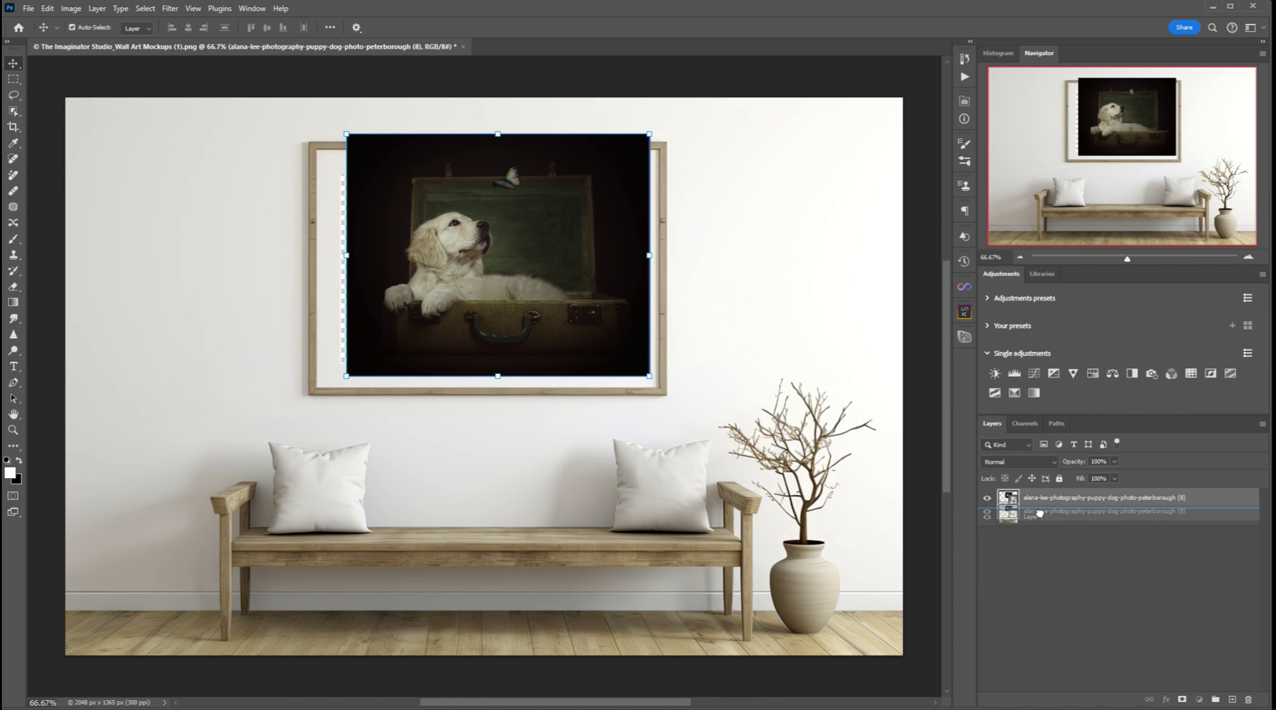
drag(1038, 520, 1040, 527)
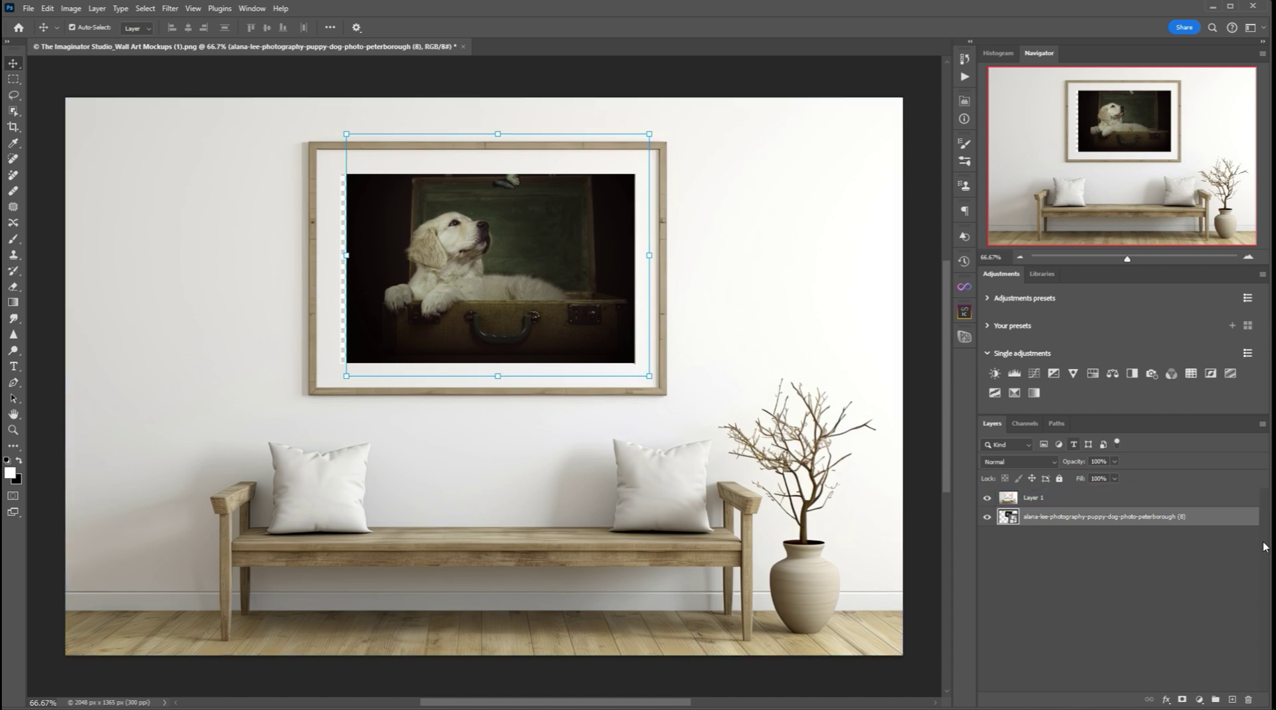
click(1126, 564)
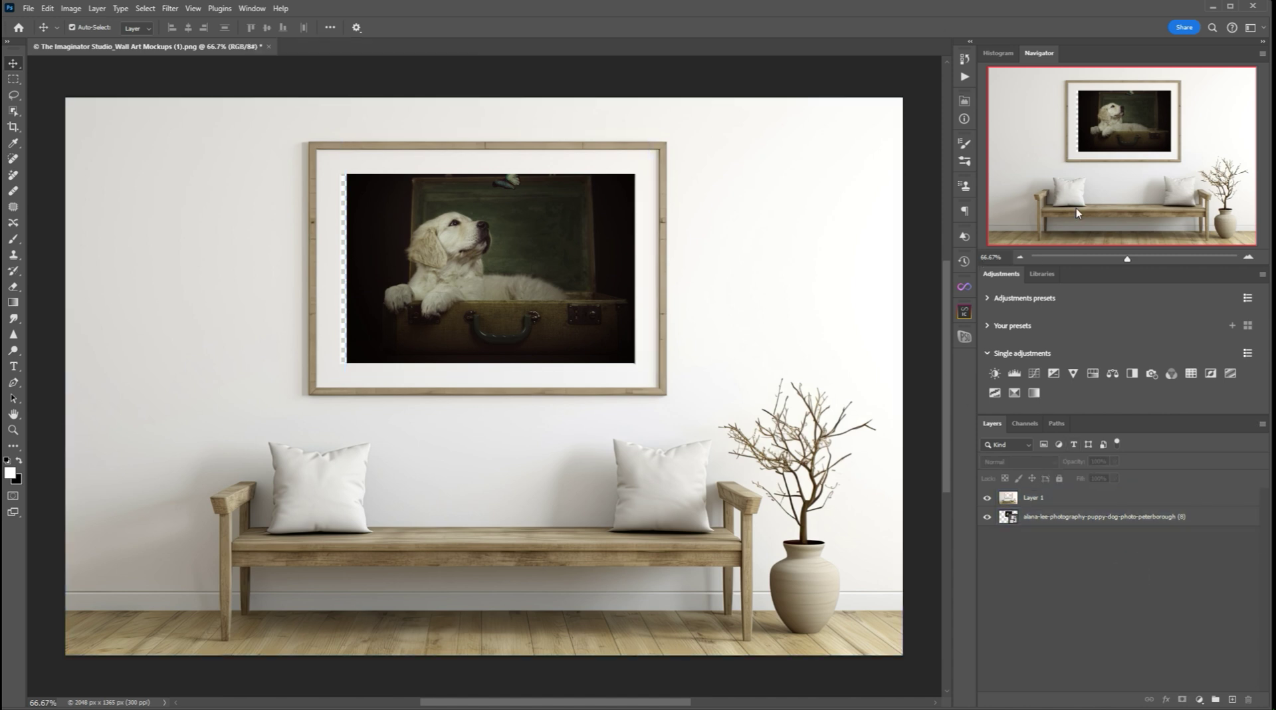
Select the puppy photo and drag it to centre it within the frame opening.
click(485, 265)
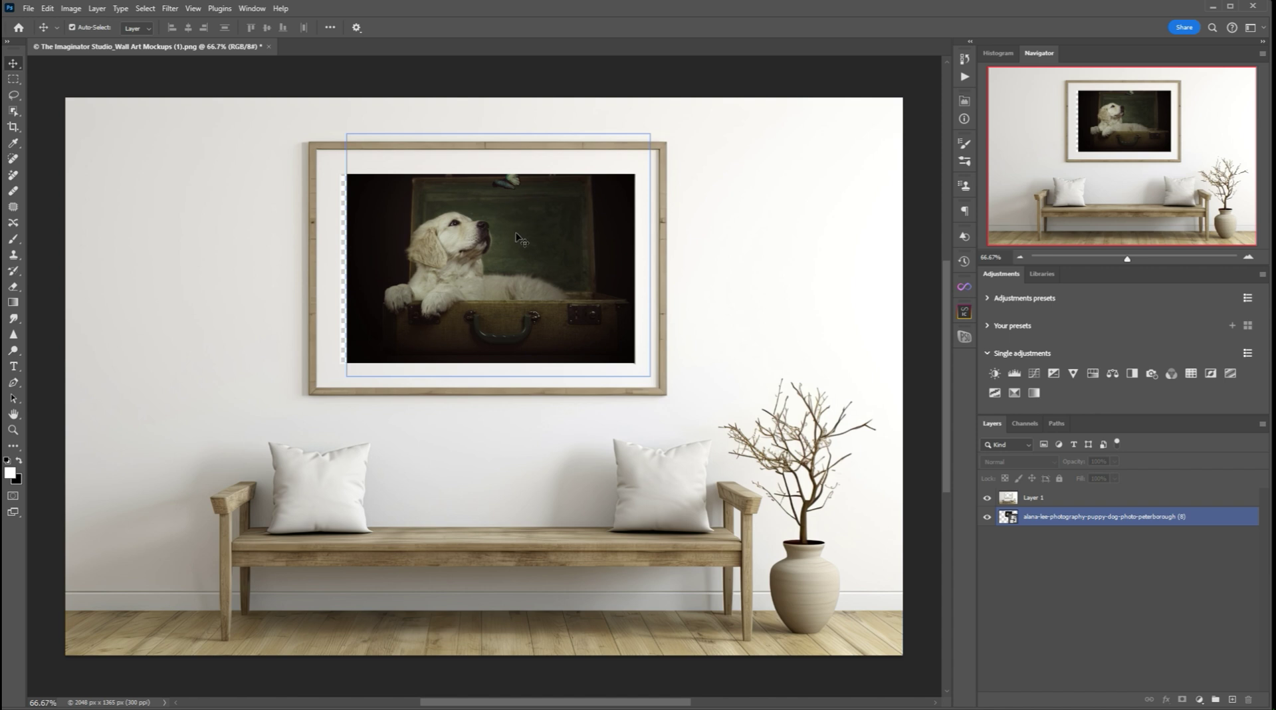
click(48, 94)
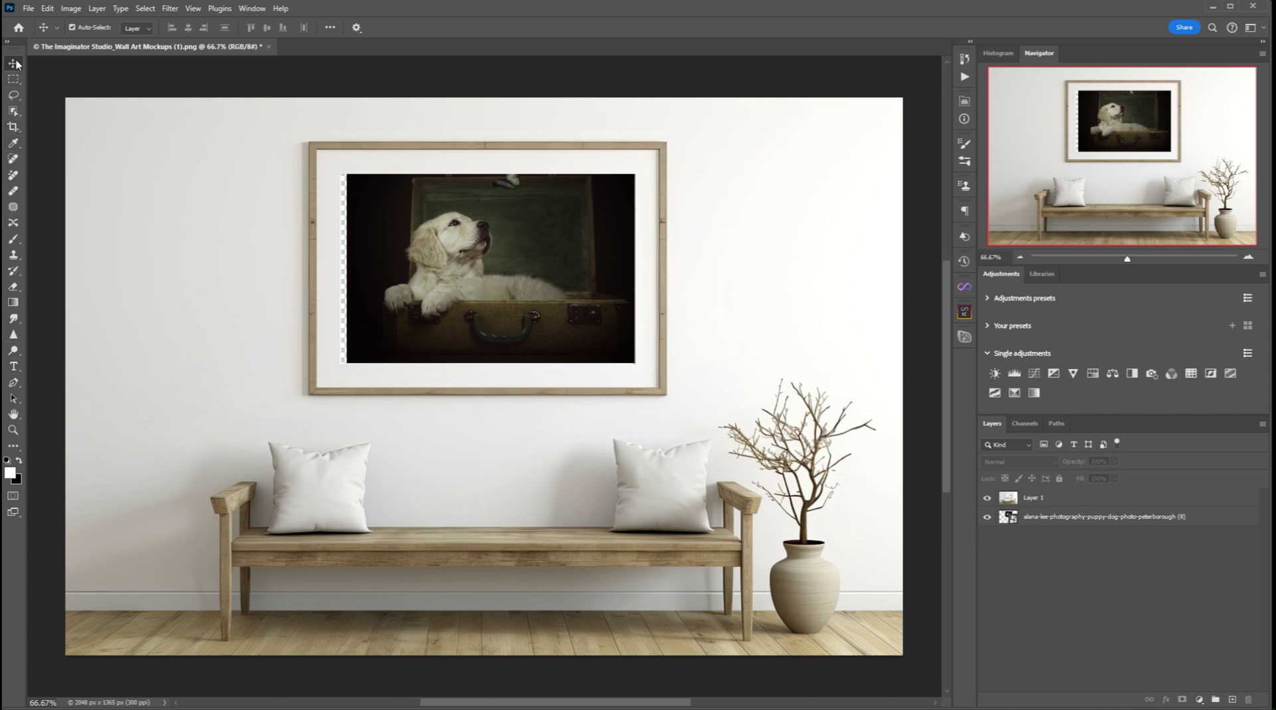
click(451, 240)
click(313, 206)
mouse_move(564, 298)
mouse_down()
mouse_move(484, 277)
mouse_move(536, 269)
mouse_up()
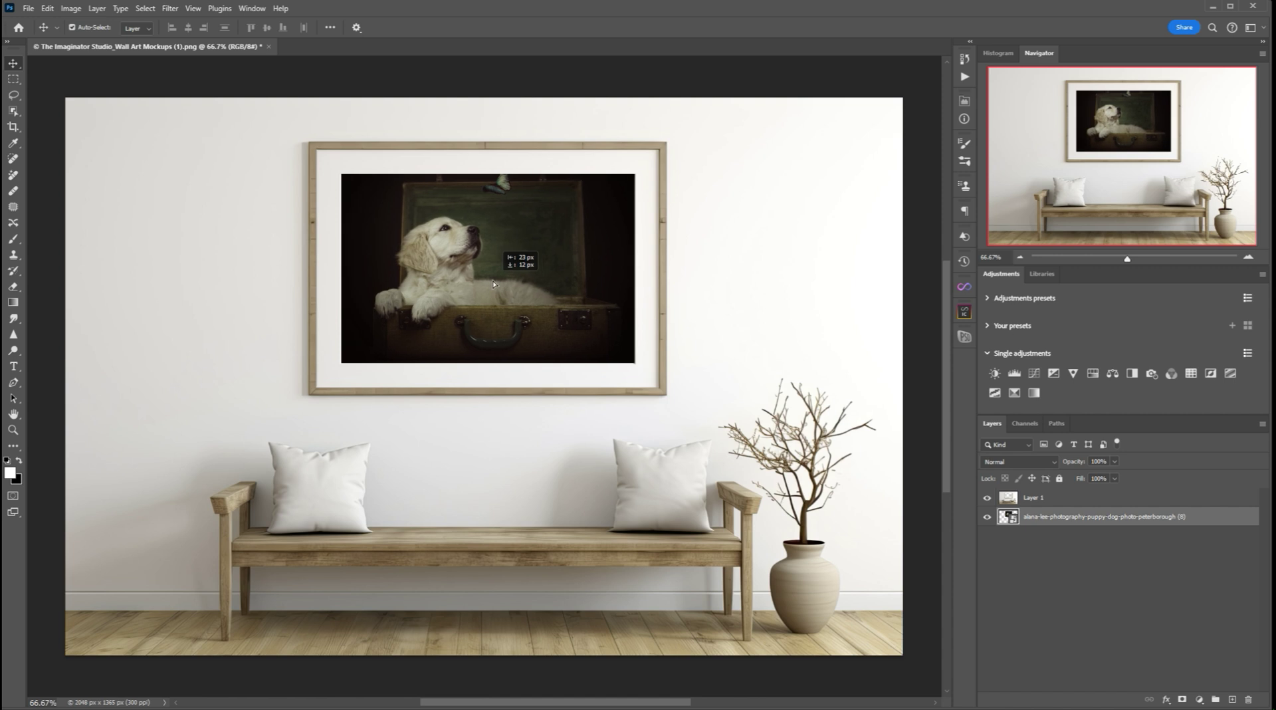
mouse_move(537, 269)
mouse_down()
mouse_move(565, 285)
mouse_move(490, 286)
mouse_up()
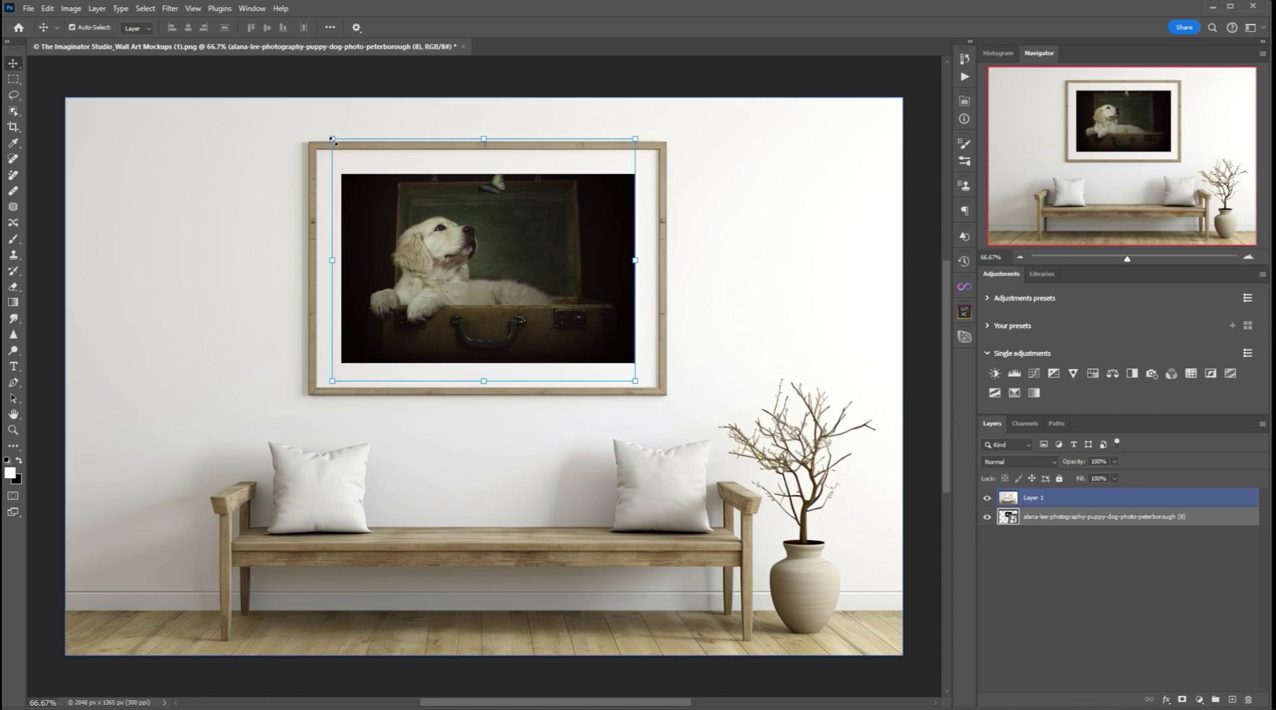
Resize the puppy photo to evenly fill the opening, commit the transform, and deselect.
drag(332, 139, 337, 164)
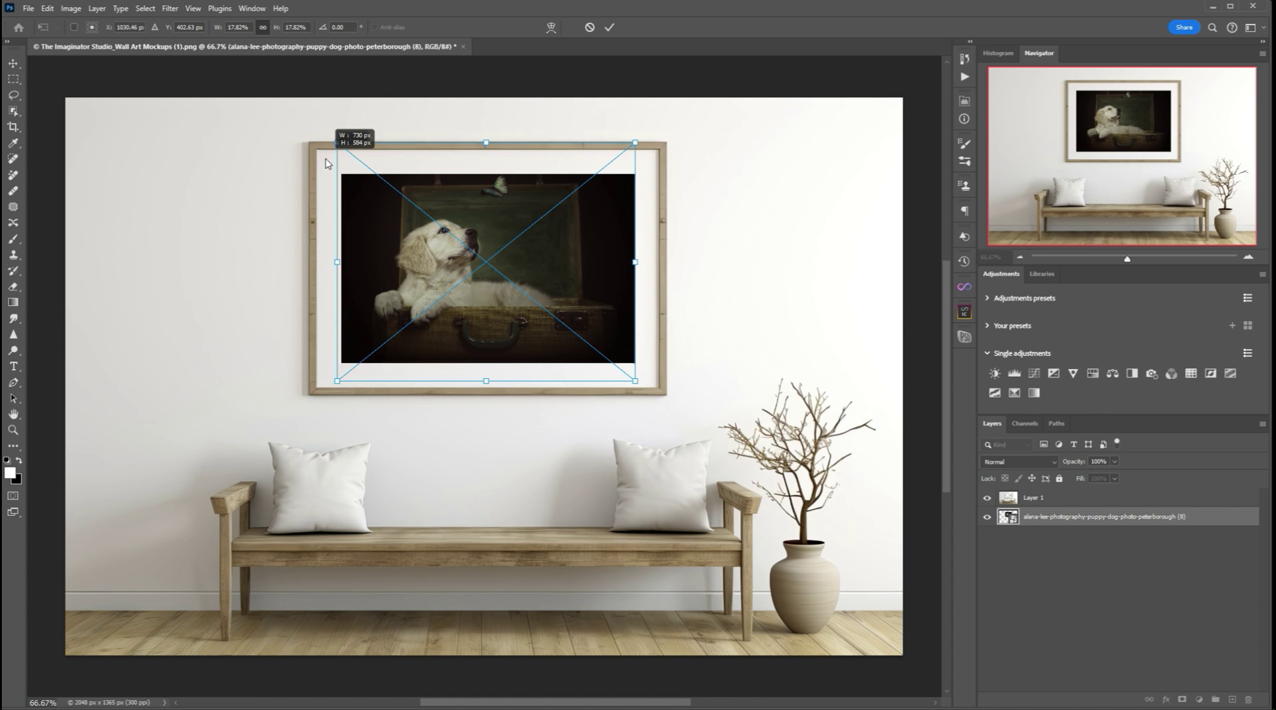
drag(337, 164, 336, 143)
drag(508, 268, 513, 278)
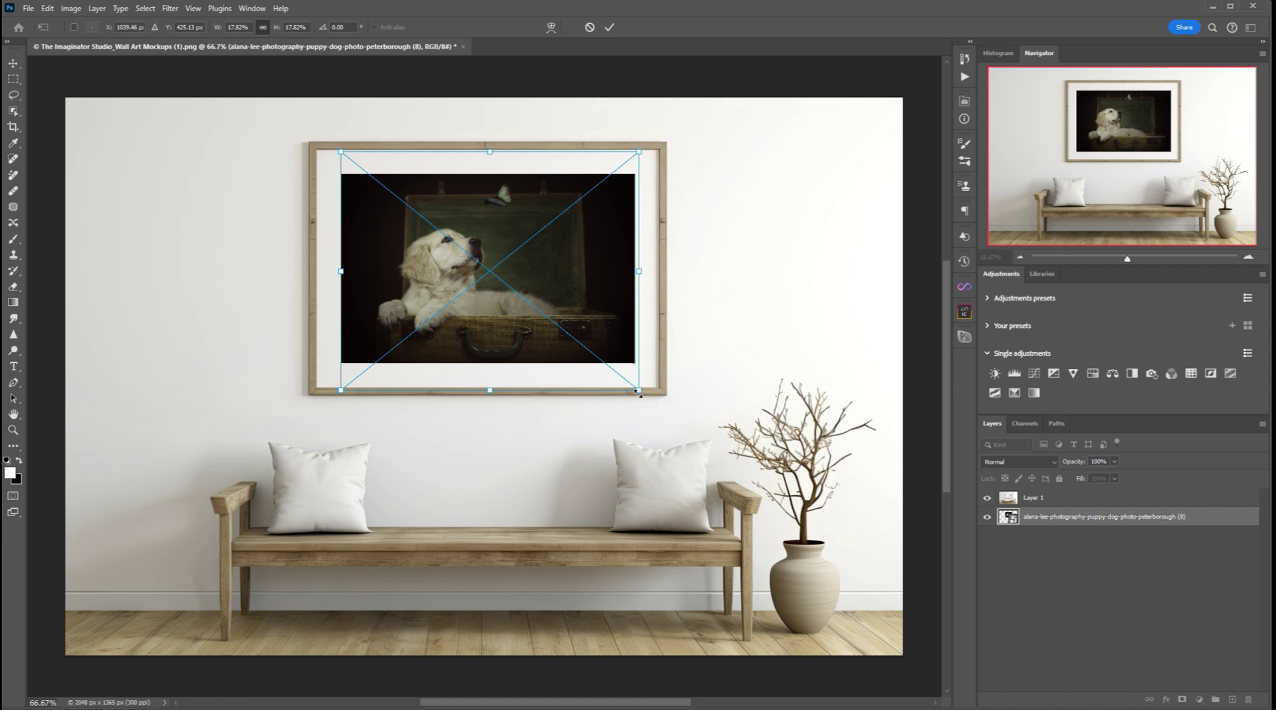
key(Return)
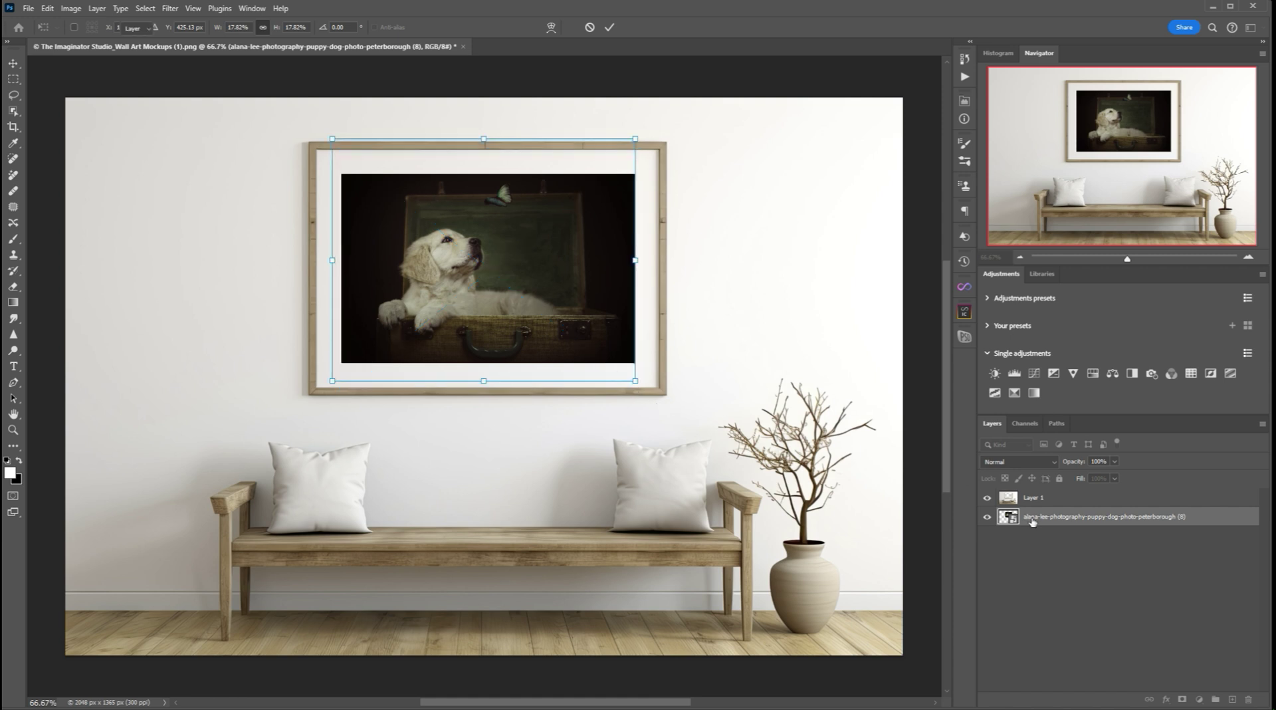
click(1047, 556)
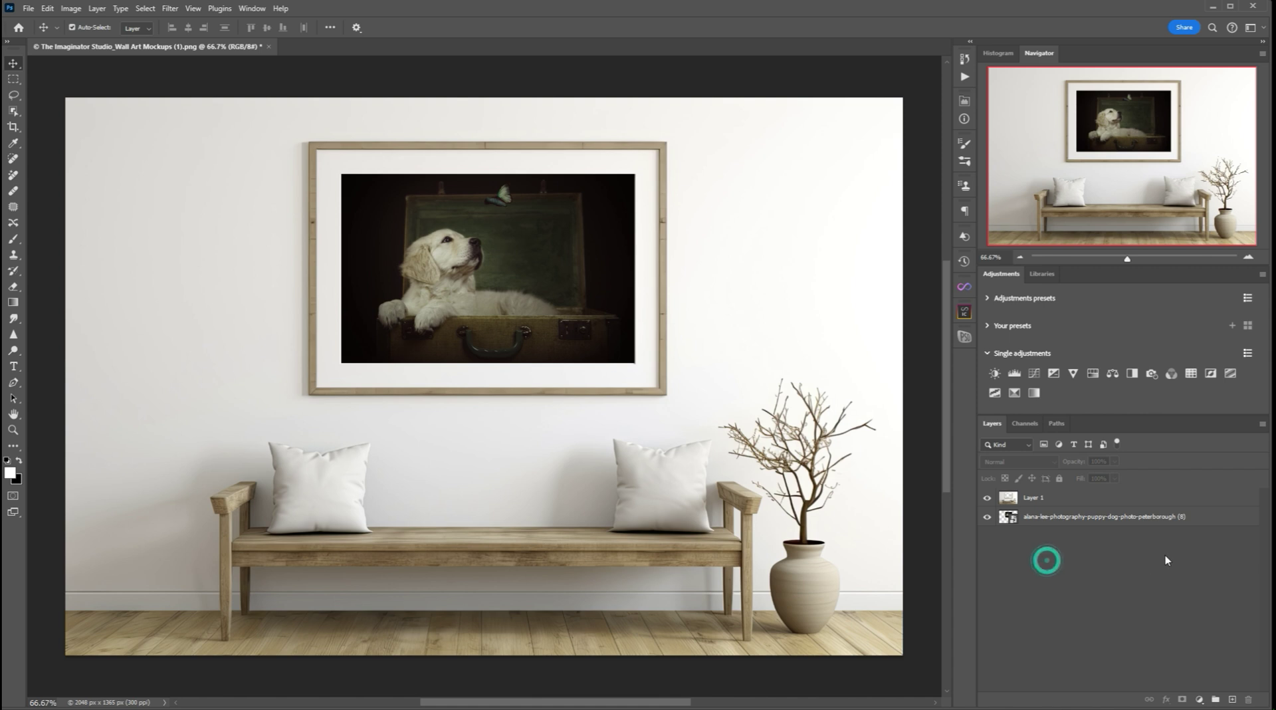